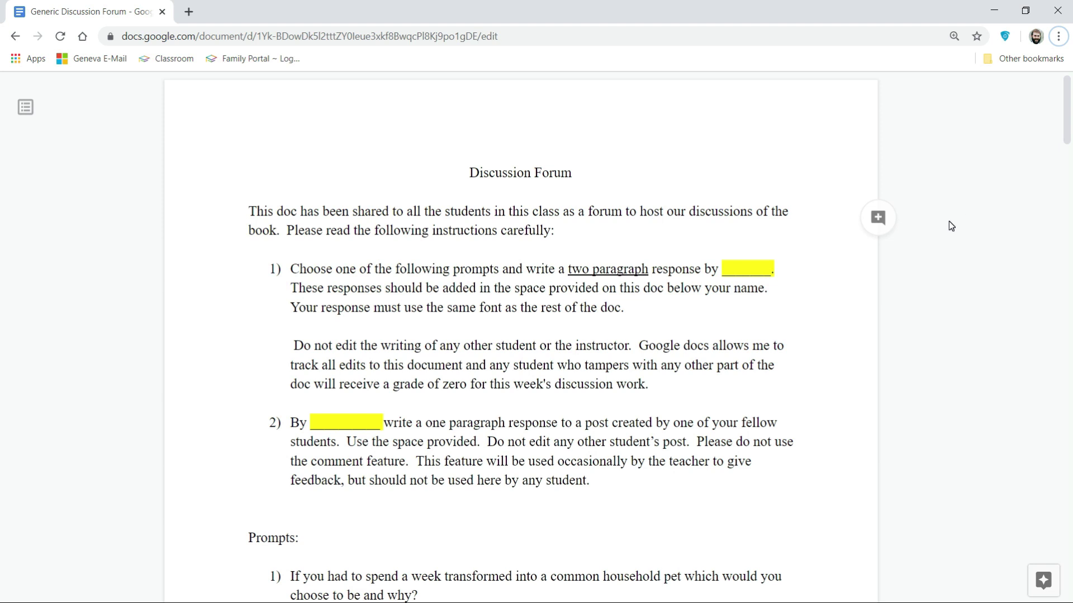
scroll(949, 221, down, 3)
scroll(609, 296, up, 2)
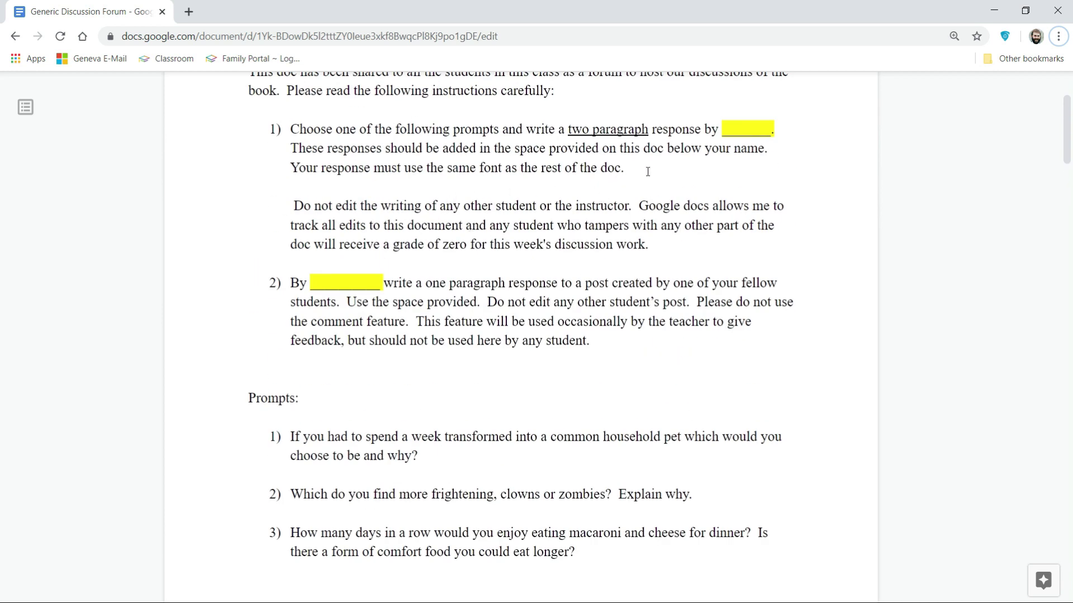
drag(723, 129, 775, 129)
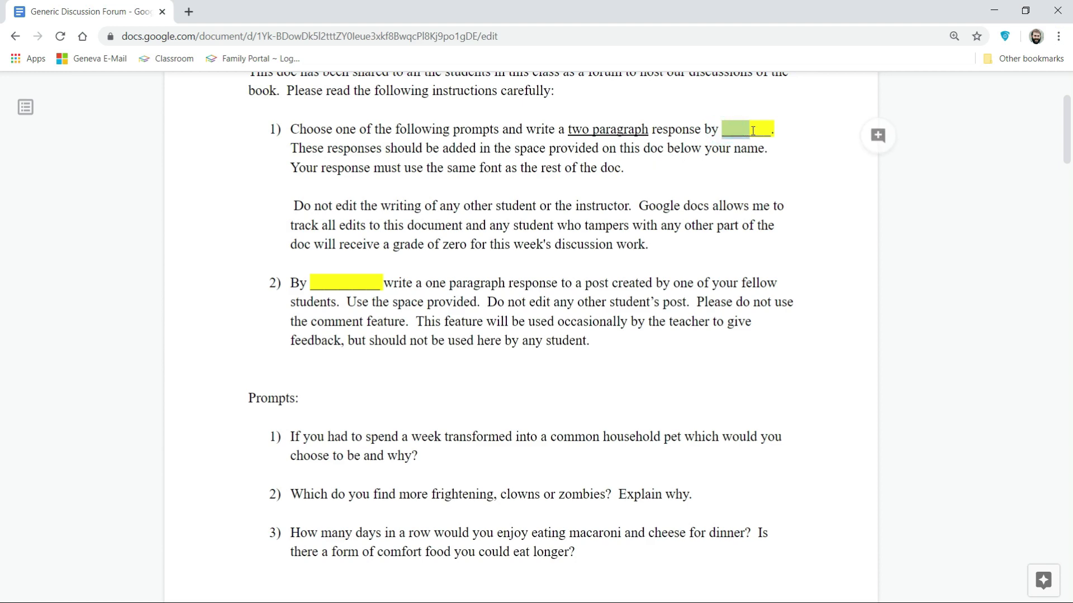
click(800, 172)
scroll(800, 172, down, 3)
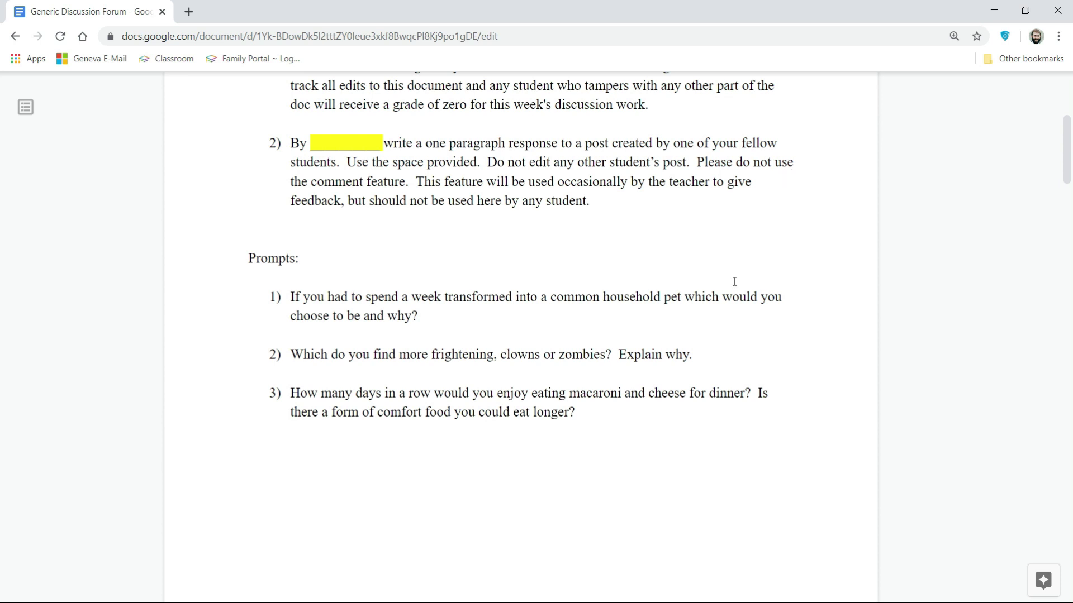
scroll(734, 283, up, 2)
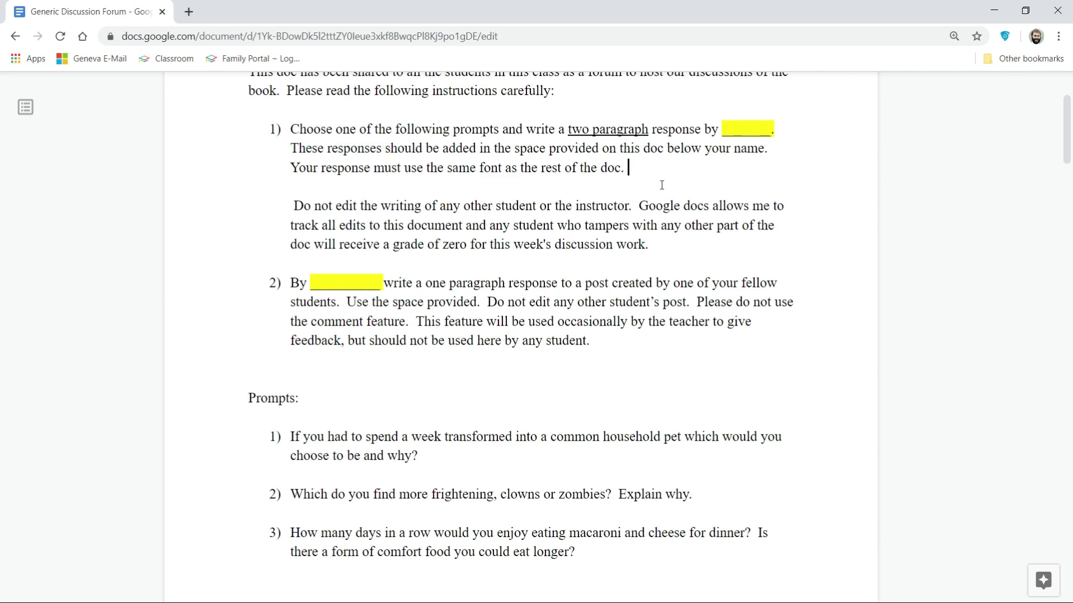
scroll(661, 185, down, 2)
scroll(661, 184, down, 5)
scroll(661, 185, down, 2)
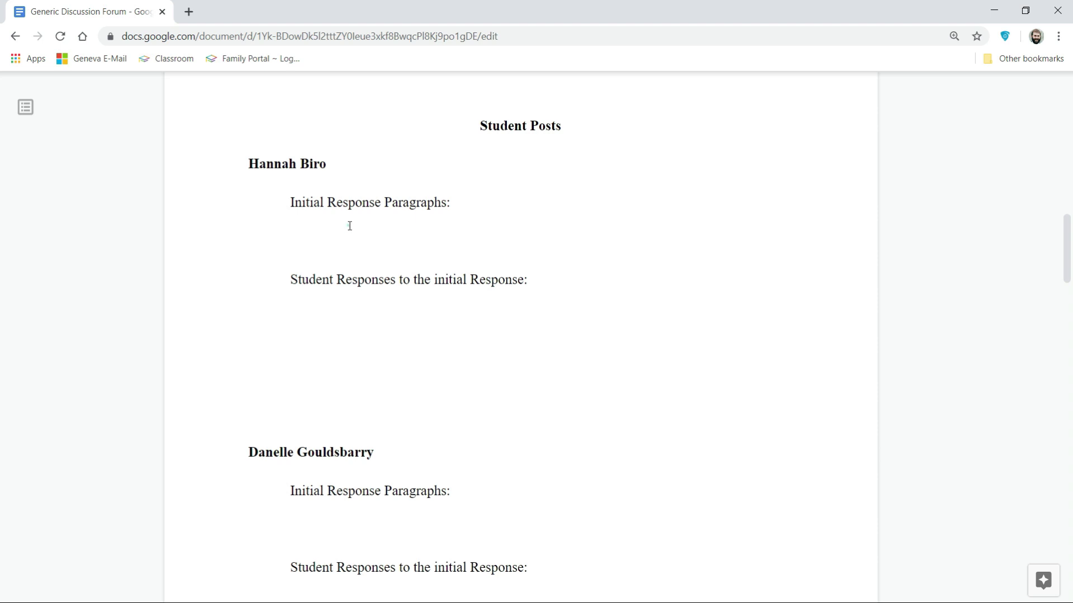
drag(349, 226, 414, 254)
scroll(405, 235, down, 3)
drag(379, 313, 386, 348)
scroll(395, 318, down, 2)
scroll(400, 358, up, 2)
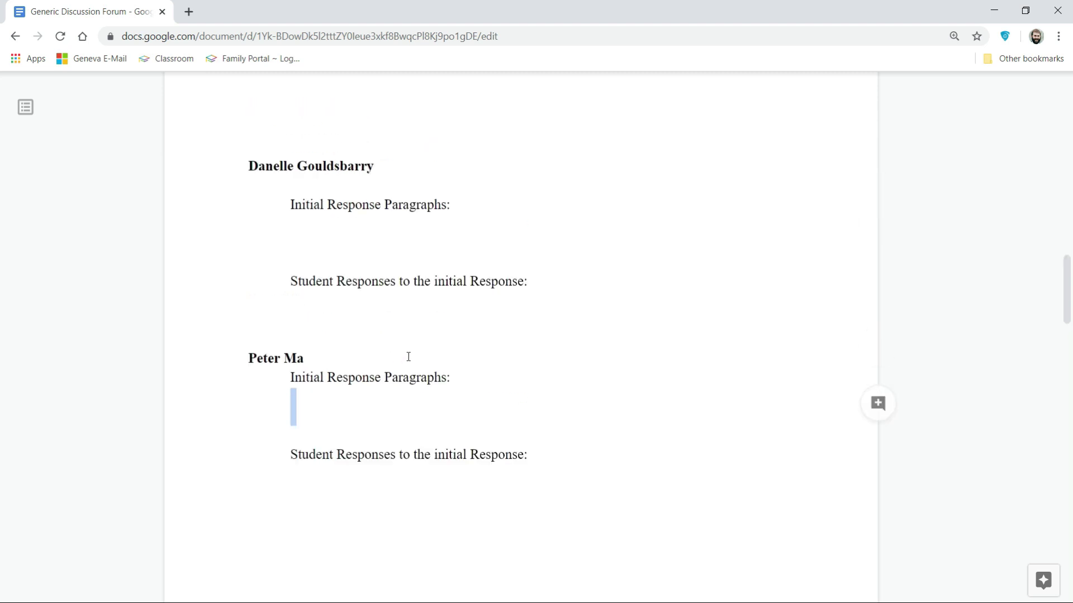
scroll(407, 357, up, 4)
scroll(408, 354, up, 1)
scroll(408, 357, up, 5)
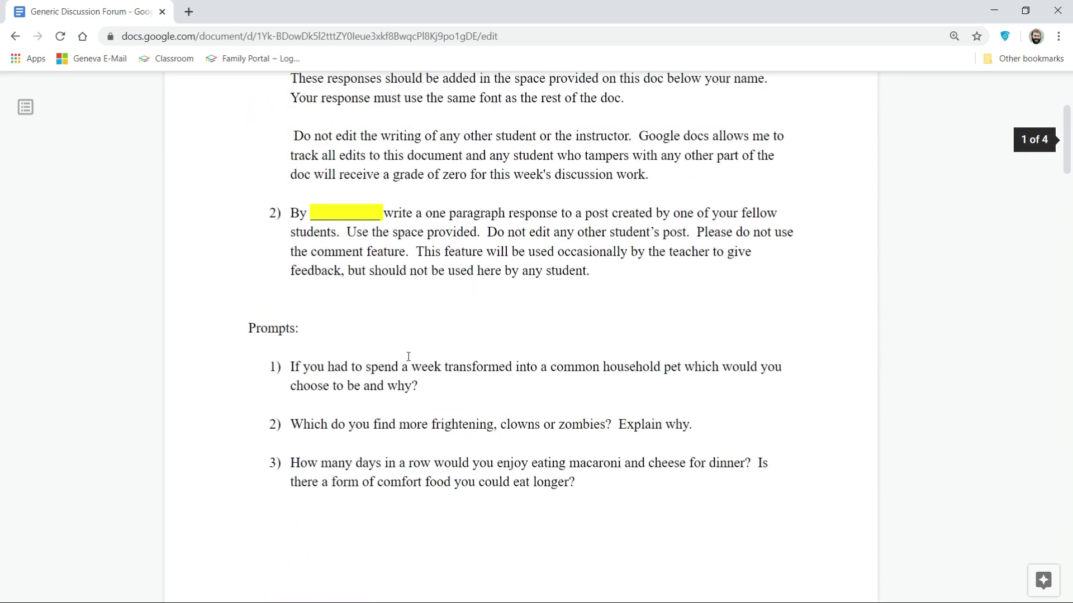
scroll(407, 356, up, 2)
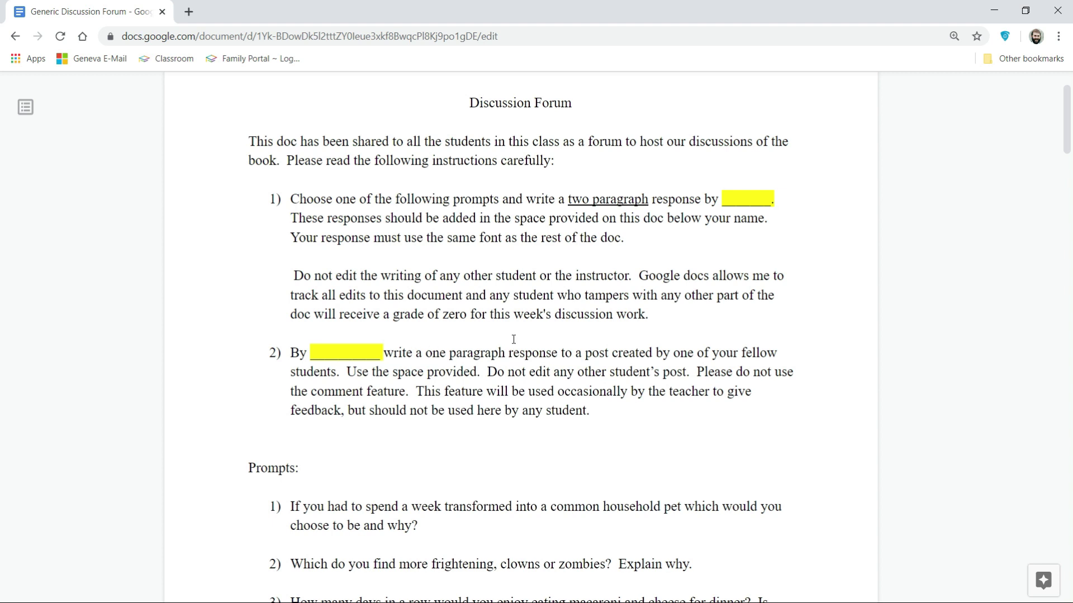
scroll(513, 343, down, 1)
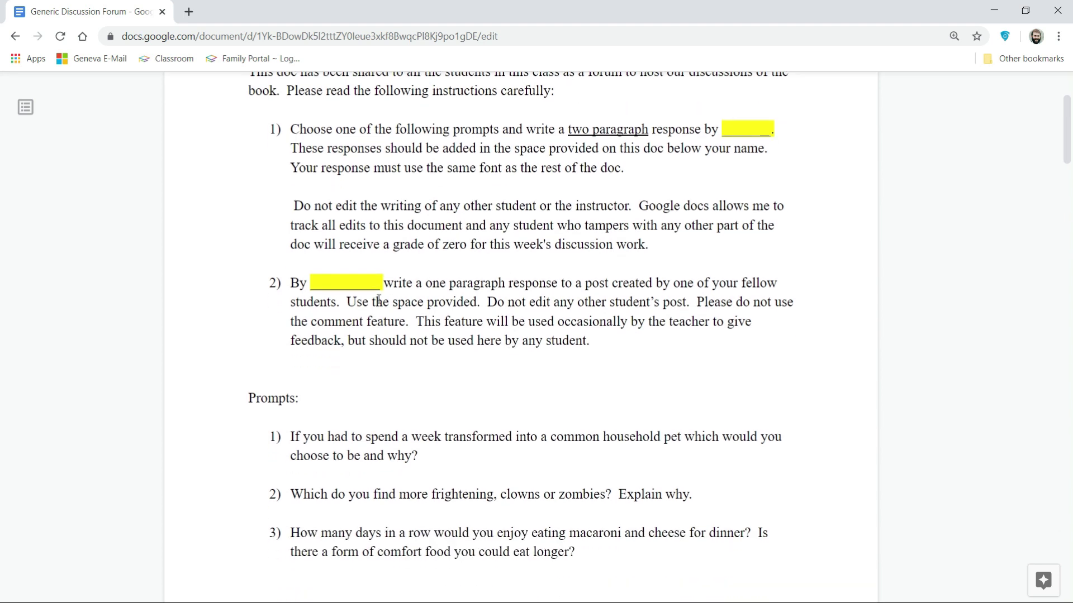
drag(311, 282, 384, 283)
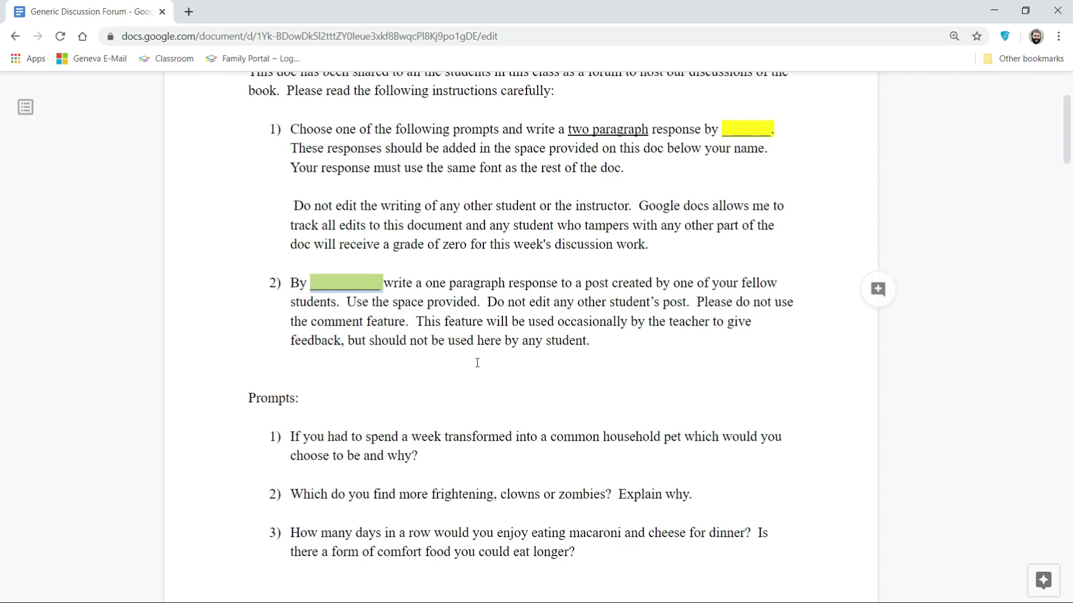
scroll(478, 363, down, 5)
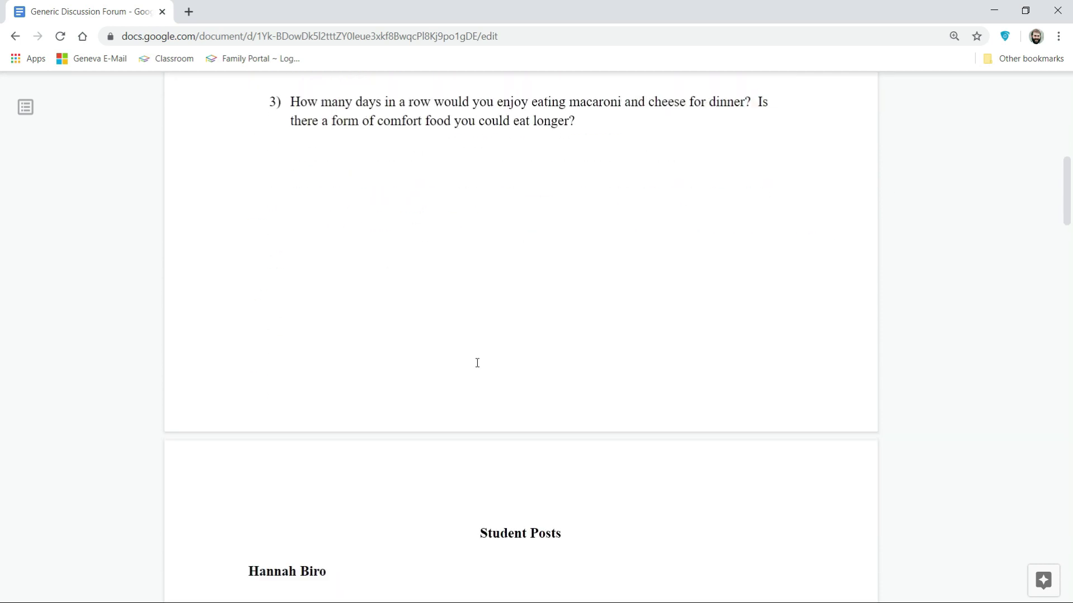
scroll(477, 363, down, 2)
scroll(453, 365, down, 1)
drag(343, 372, 401, 401)
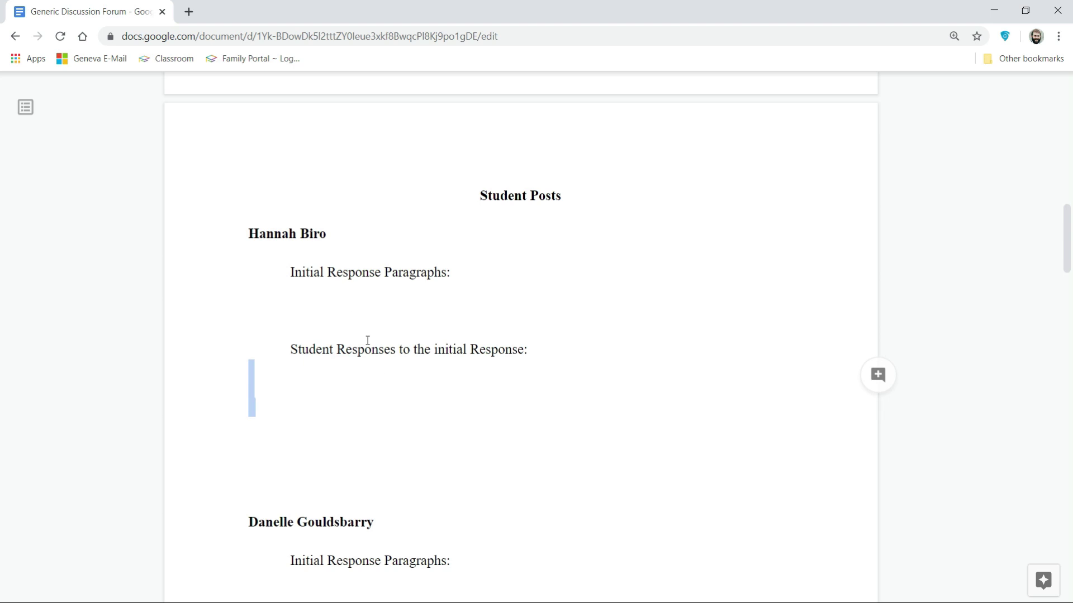
scroll(368, 352, down, 1)
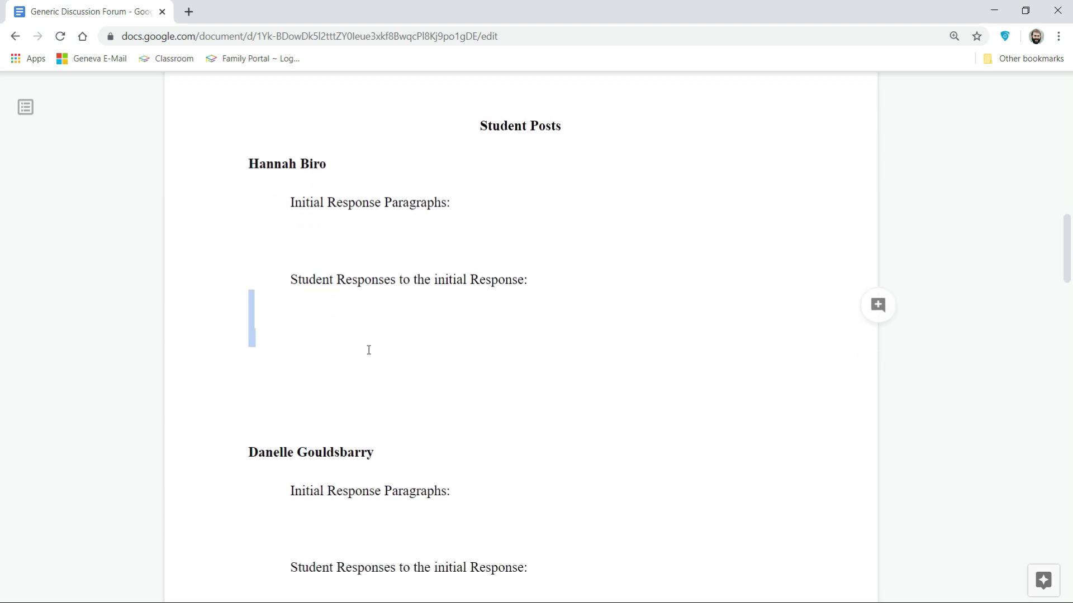
click(311, 227)
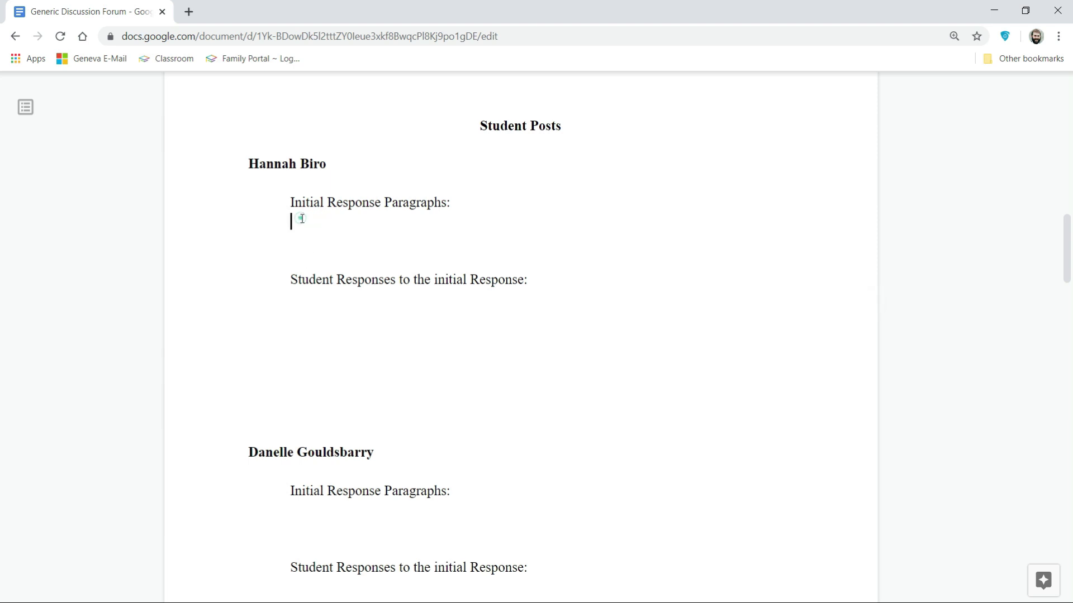
drag(300, 220, 359, 246)
click(328, 316)
drag(328, 315, 364, 346)
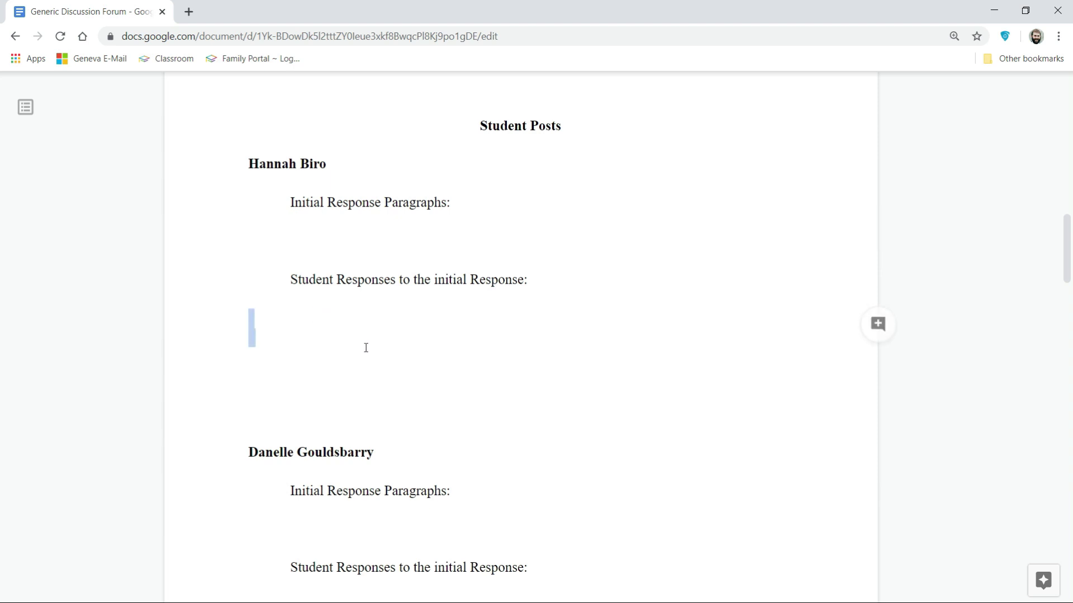
scroll(366, 348, up, 2)
scroll(366, 347, up, 6)
scroll(386, 350, up, 2)
scroll(421, 351, up, 1)
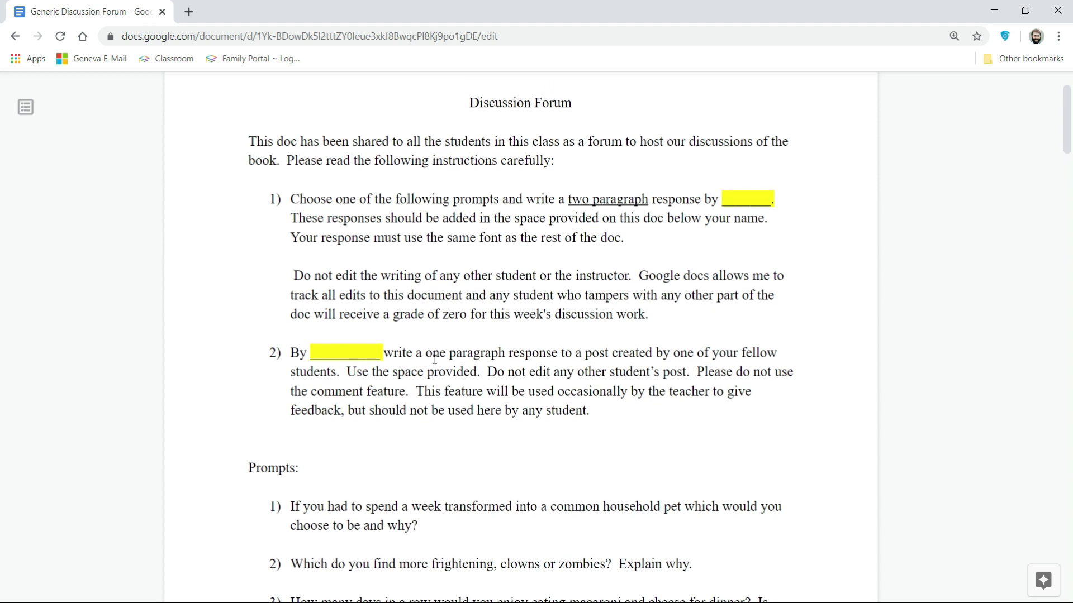
scroll(434, 358, down, 1)
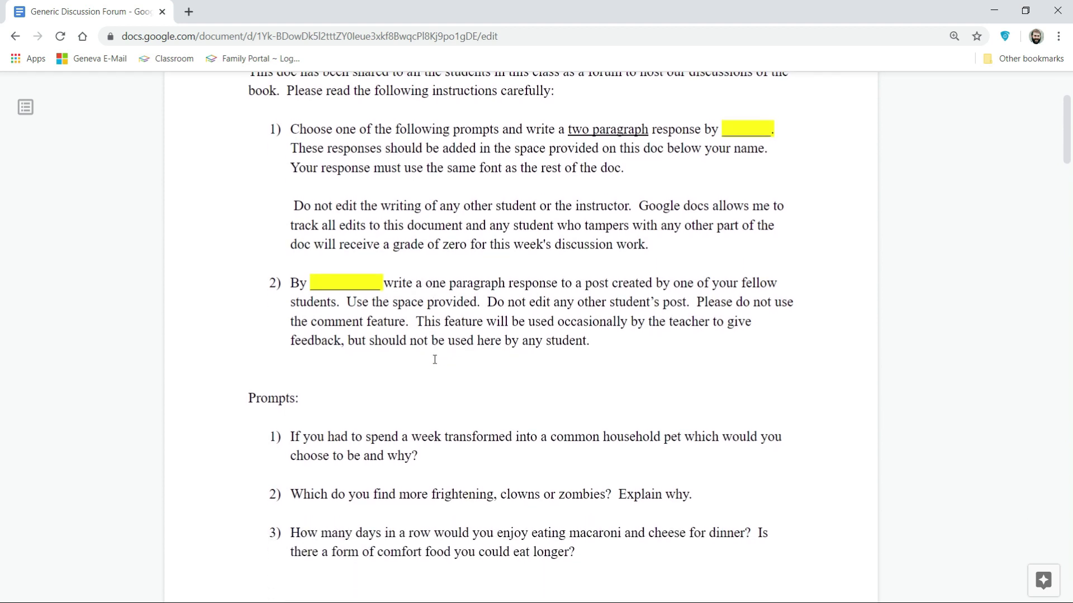
scroll(432, 352, down, 1)
scroll(426, 329, down, 8)
scroll(426, 329, up, 1)
scroll(427, 329, up, 7)
scroll(393, 274, up, 1)
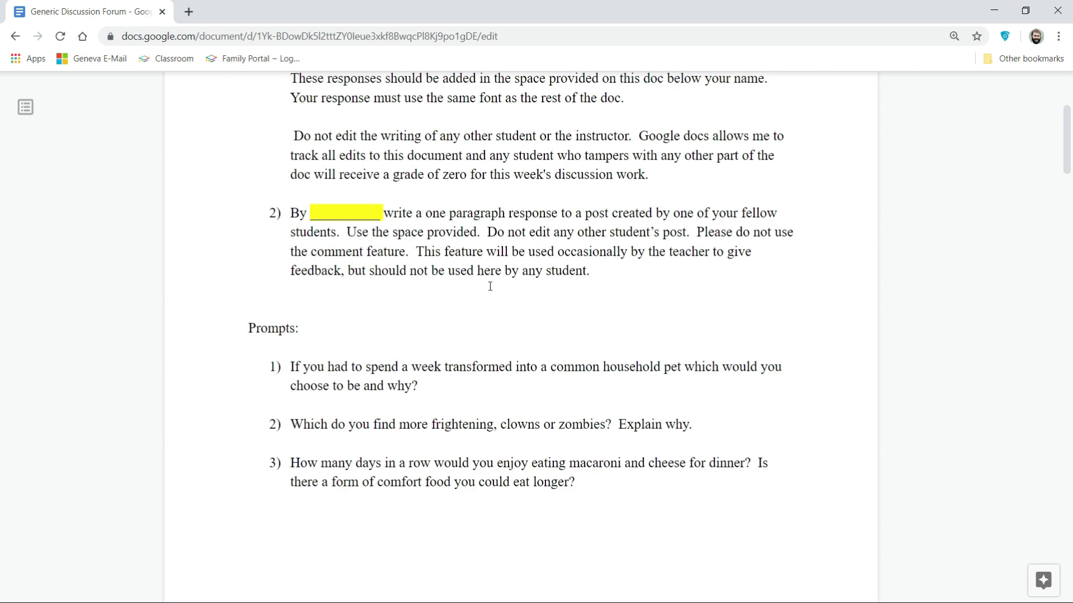
scroll(487, 340, up, 3)
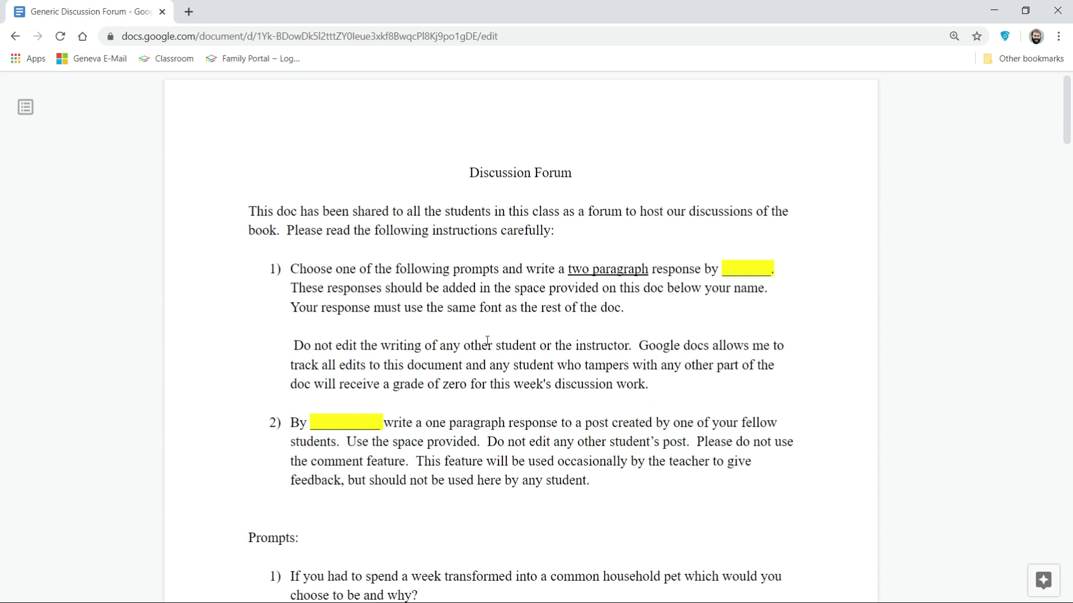